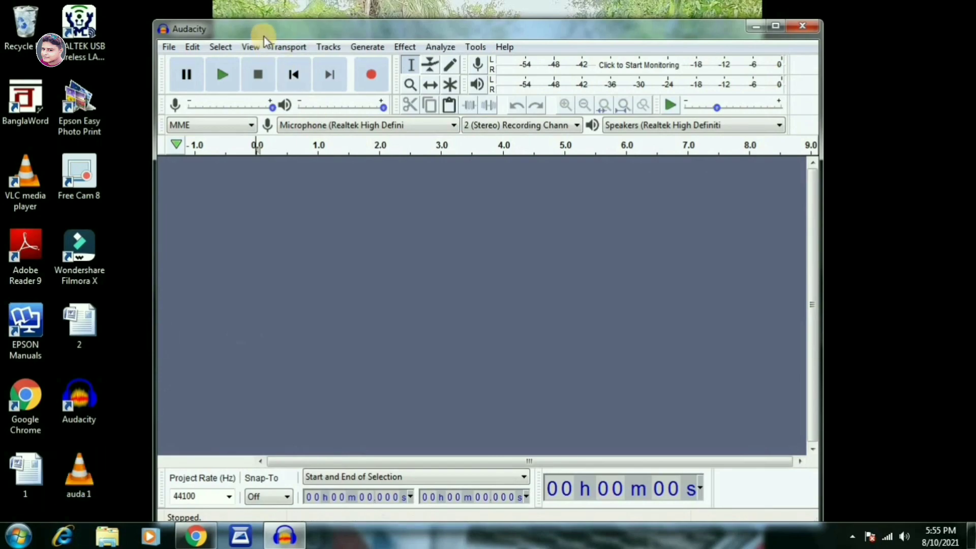
# Import auda 1 as a 48000 Hz stereo track, maximize the window, and play from near 0 s.
pyautogui.moveTo(75, 456); pyautogui.dragTo(482, 299)
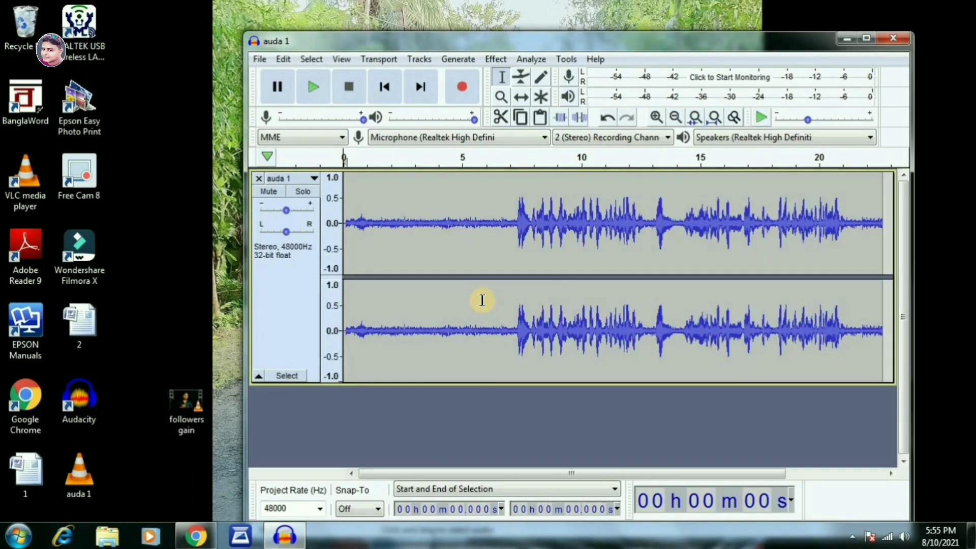
pyautogui.click(866, 39)
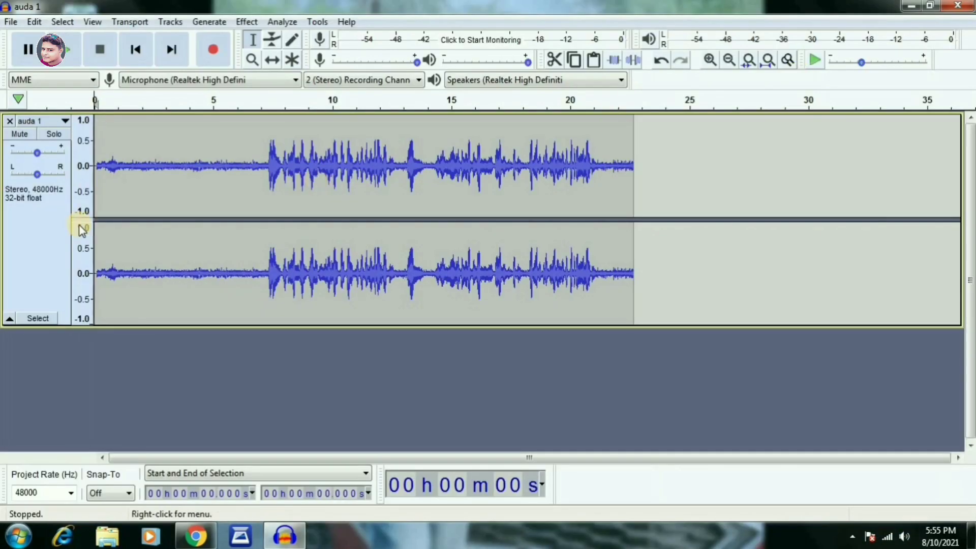
pyautogui.click(101, 165)
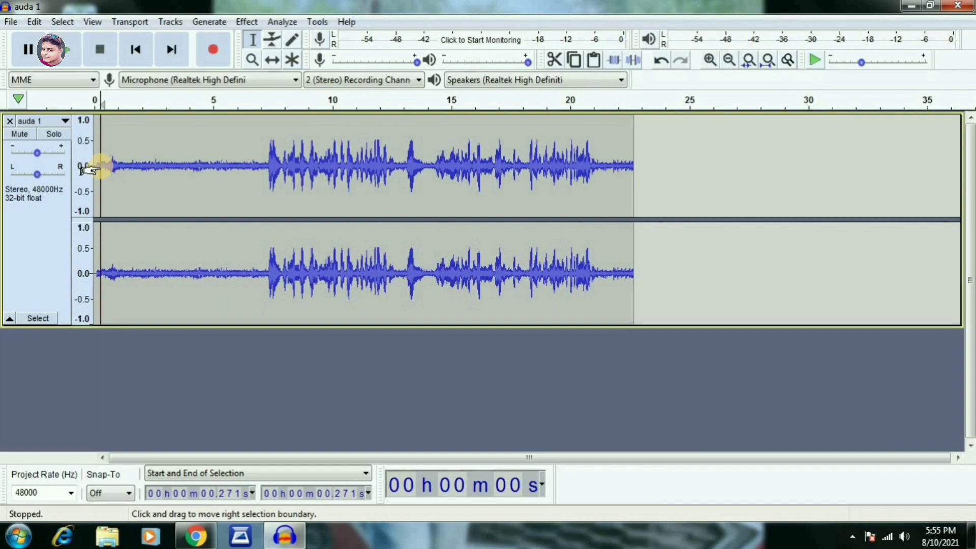
pyautogui.click(65, 49)
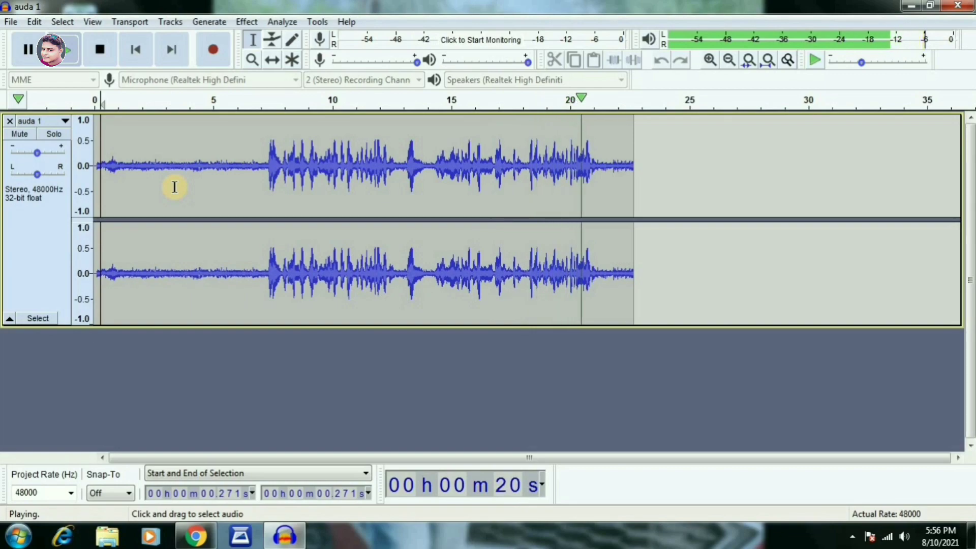
# Stop playback and select the quiet opening stretch from about 0.15 to 7.2 seconds.
pyautogui.press('space')
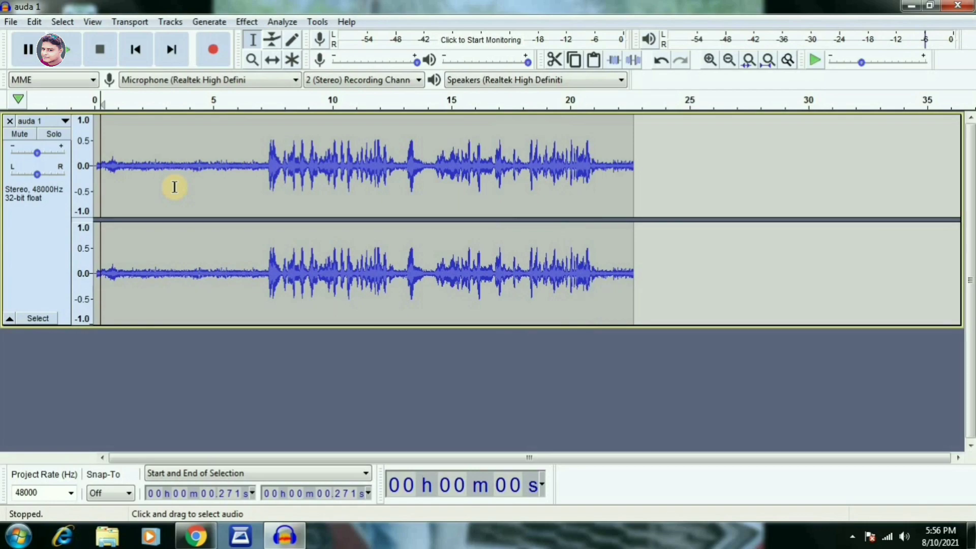
pyautogui.moveTo(97, 164); pyautogui.dragTo(265, 165)
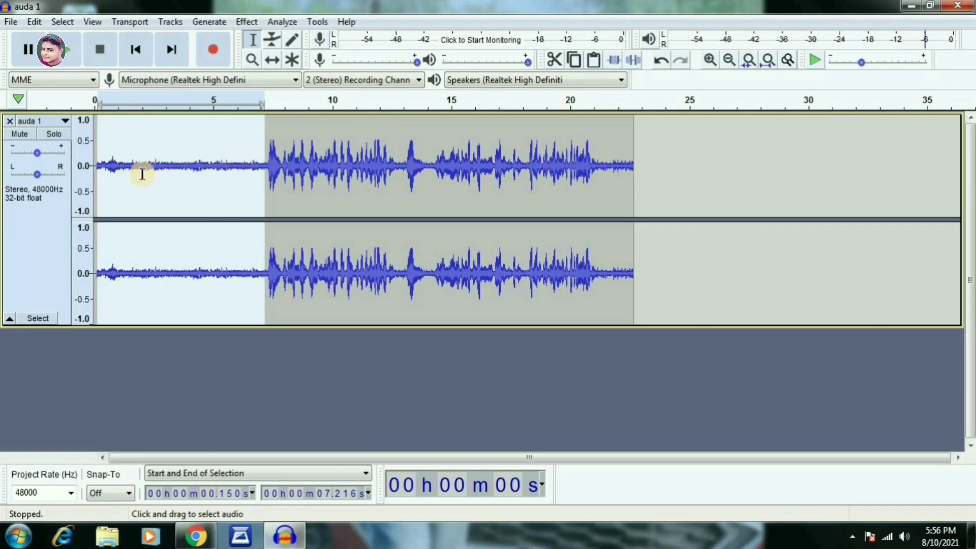
pyautogui.moveTo(98, 164); pyautogui.dragTo(265, 179)
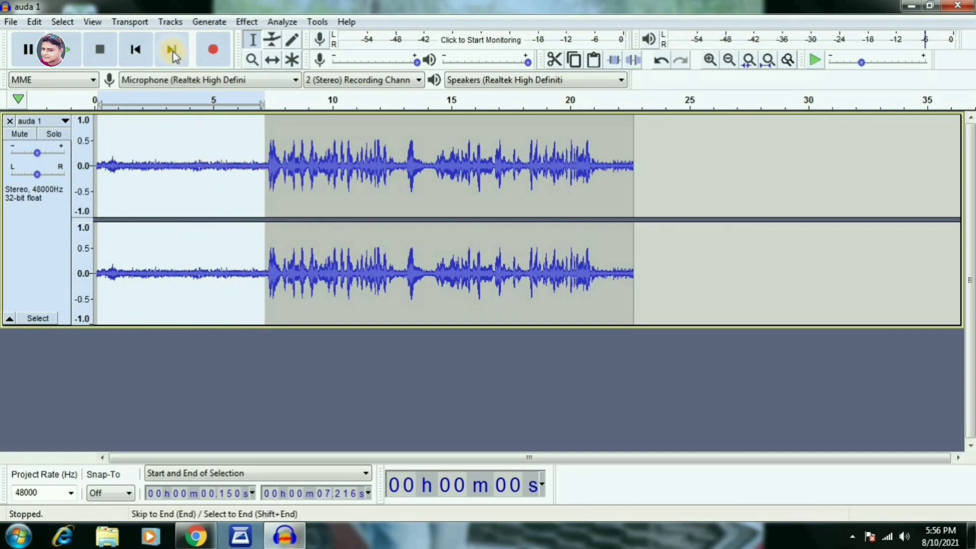
# Get a Noise Reduction noise profile from the 0.15–7.216 s opening, then select all audio.
pyautogui.click(247, 23)
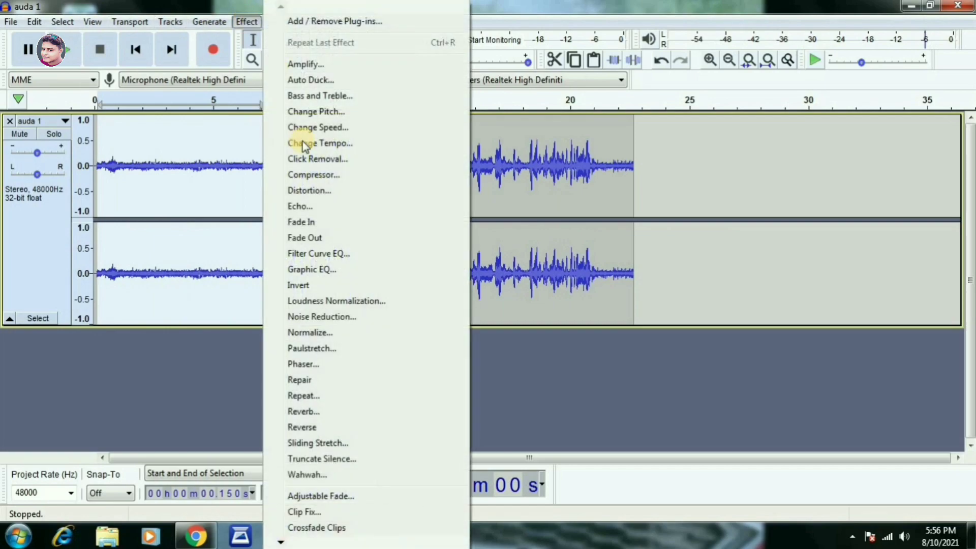
pyautogui.click(293, 318)
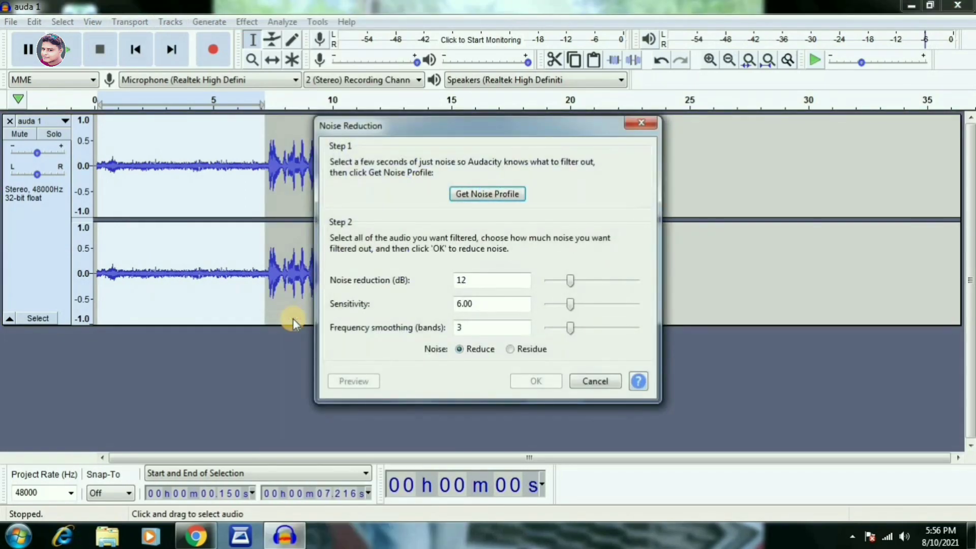
pyautogui.click(471, 196)
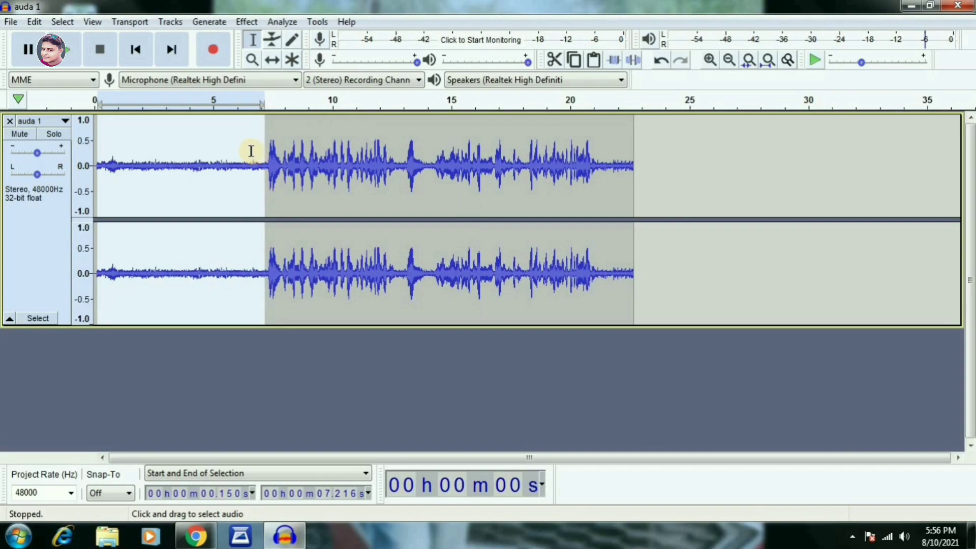
pyautogui.hotkey('ctrl', 'a')
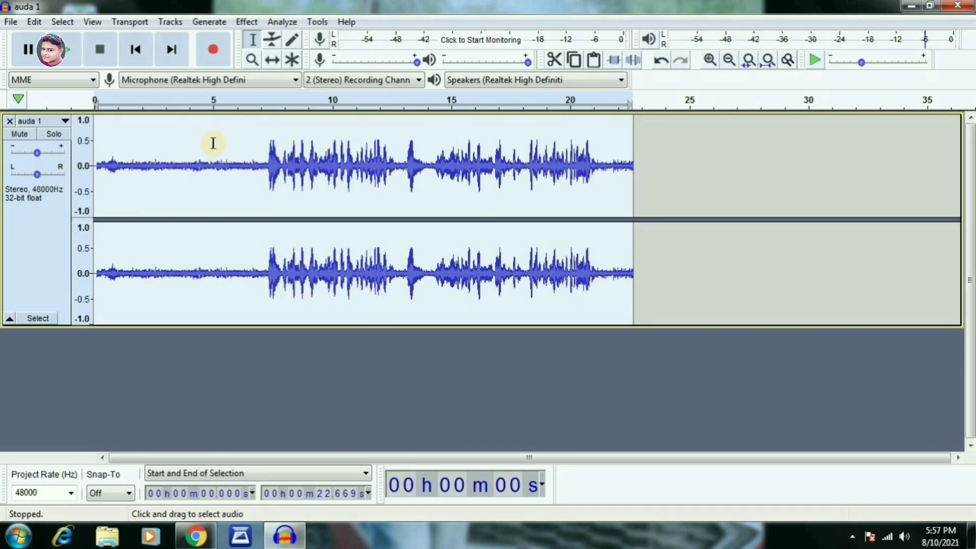
# Apply Noise Reduction (12 dB, sensitivity 6.00, smoothing 3) to the whole track and play it back.
pyautogui.click(245, 18)
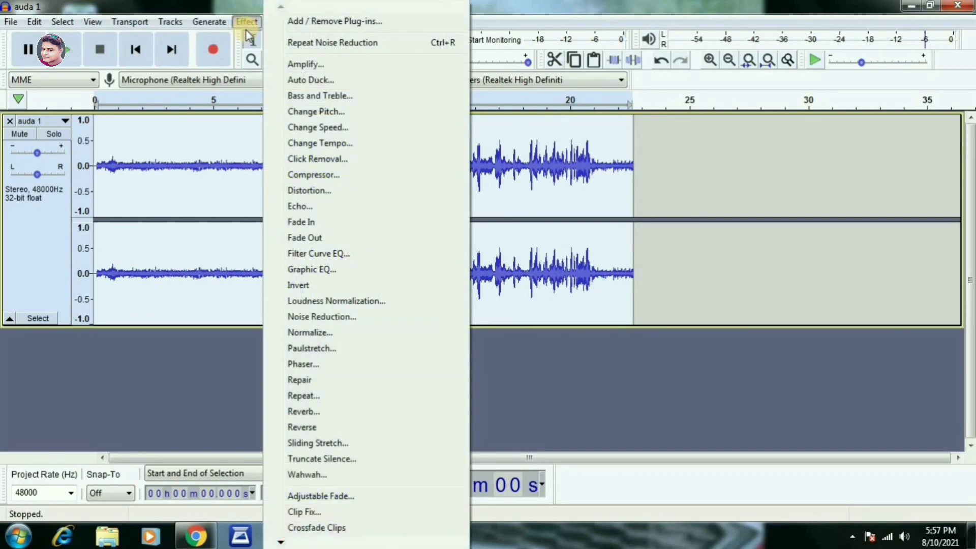
pyautogui.click(338, 315)
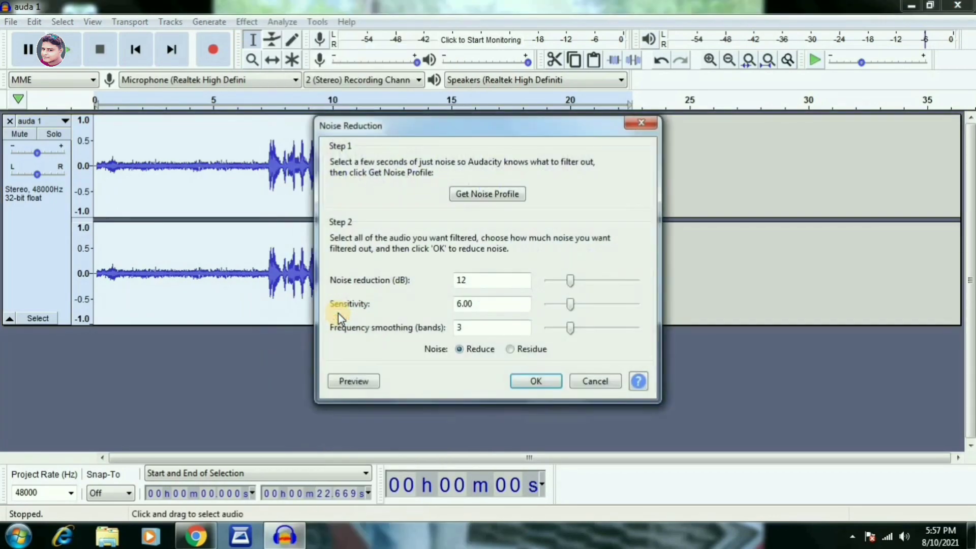
pyautogui.click(543, 384)
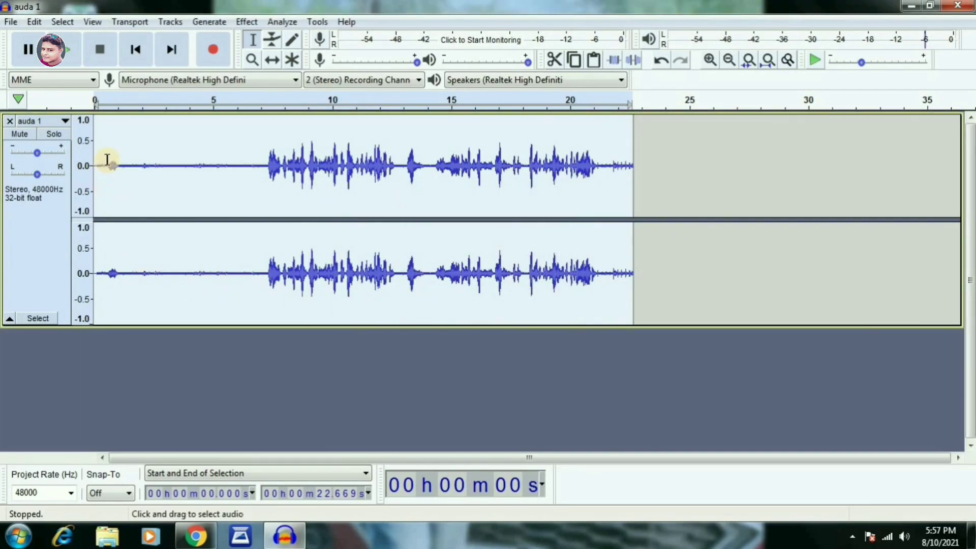
pyautogui.click(63, 58)
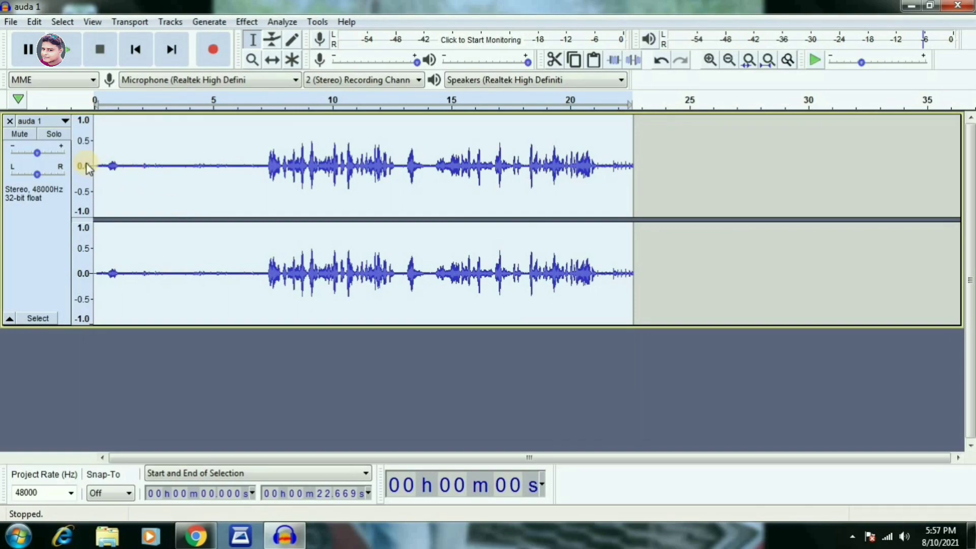
# Reselect the 0.21–7.186 s opening and capture a new noise profile from it.
pyautogui.click(102, 159)
pyautogui.moveTo(102, 159); pyautogui.dragTo(266, 197)
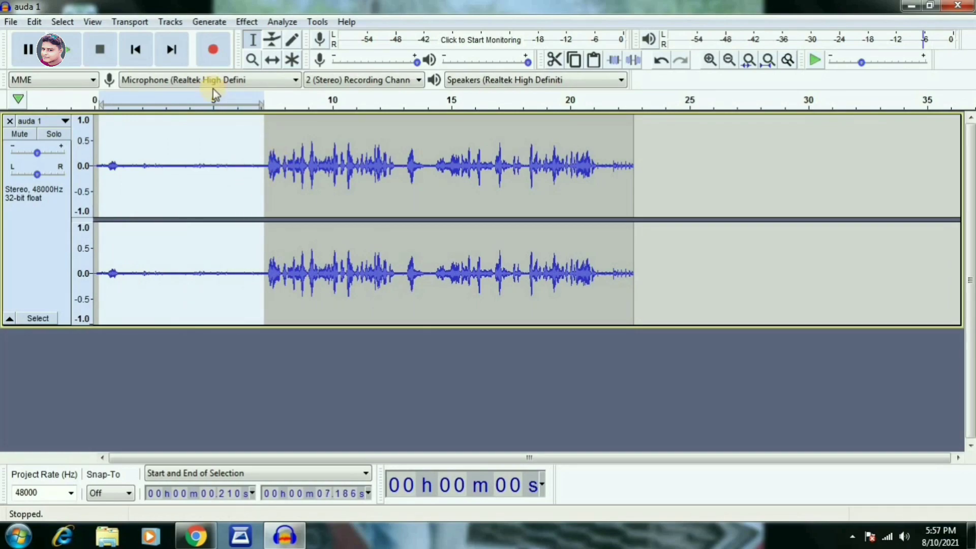
pyautogui.click(246, 22)
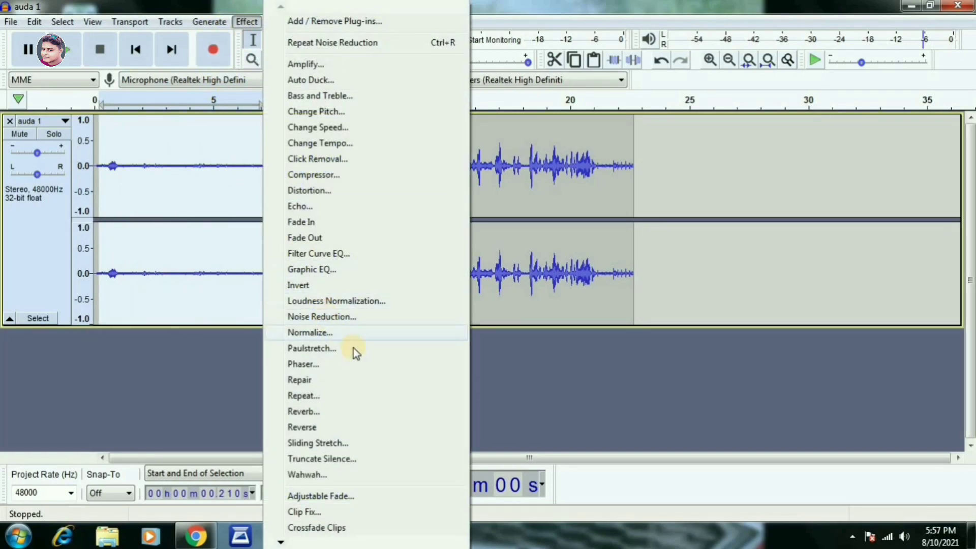
pyautogui.click(336, 317)
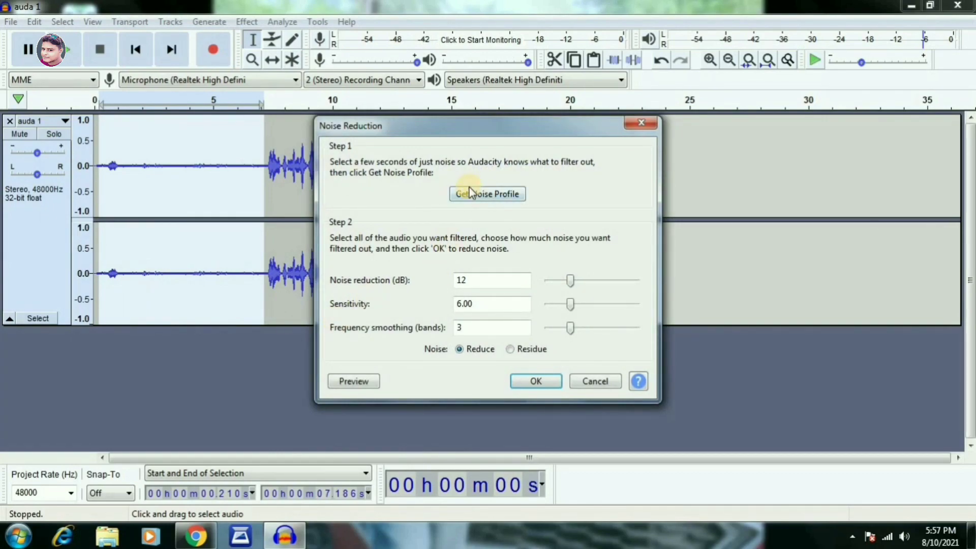
pyautogui.click(471, 192)
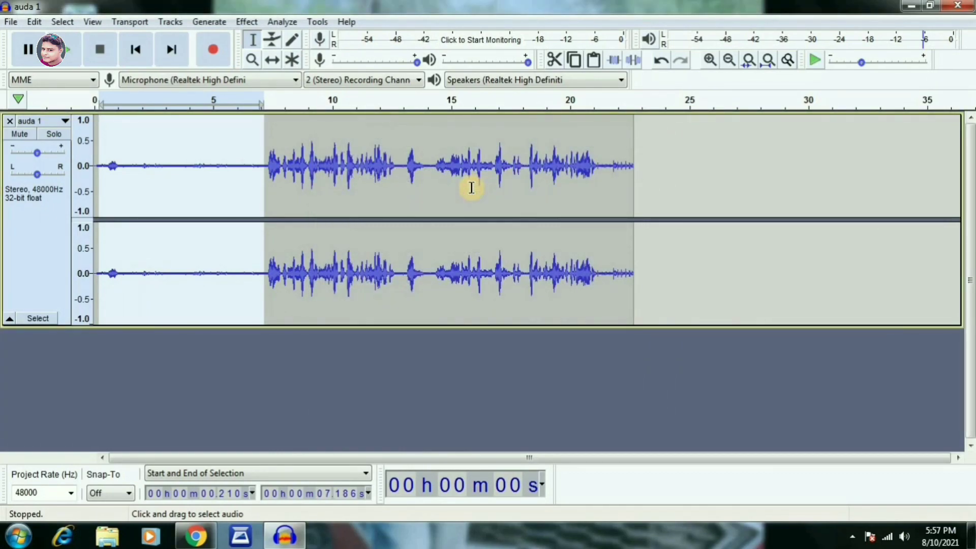
# Select all audio and apply a second Noise Reduction pass to the whole recording.
pyautogui.hotkey('ctrl', 'a')
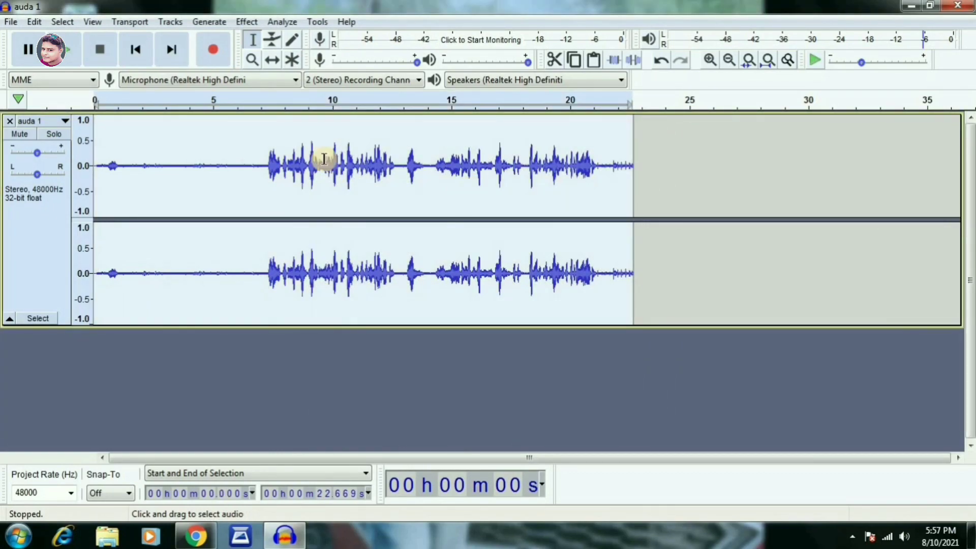
pyautogui.click(247, 22)
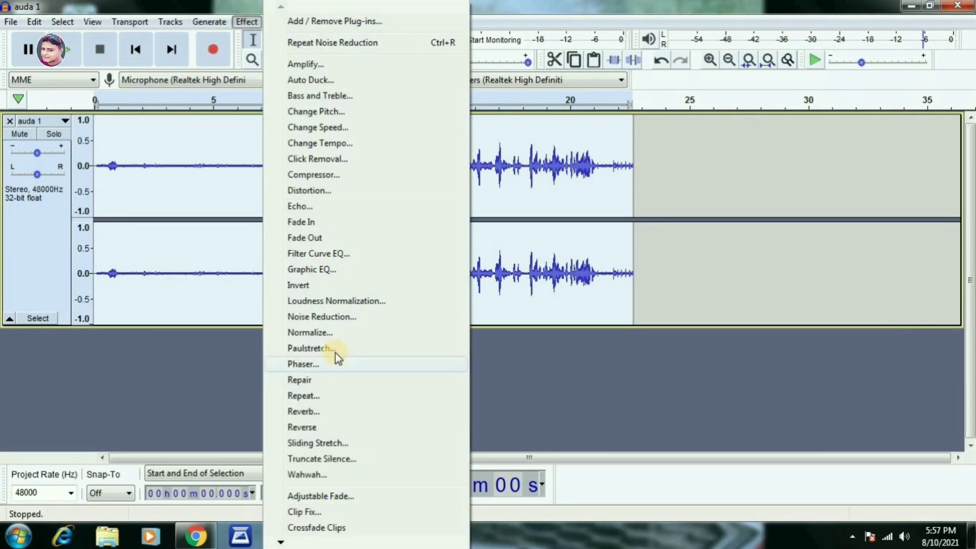
pyautogui.click(342, 318)
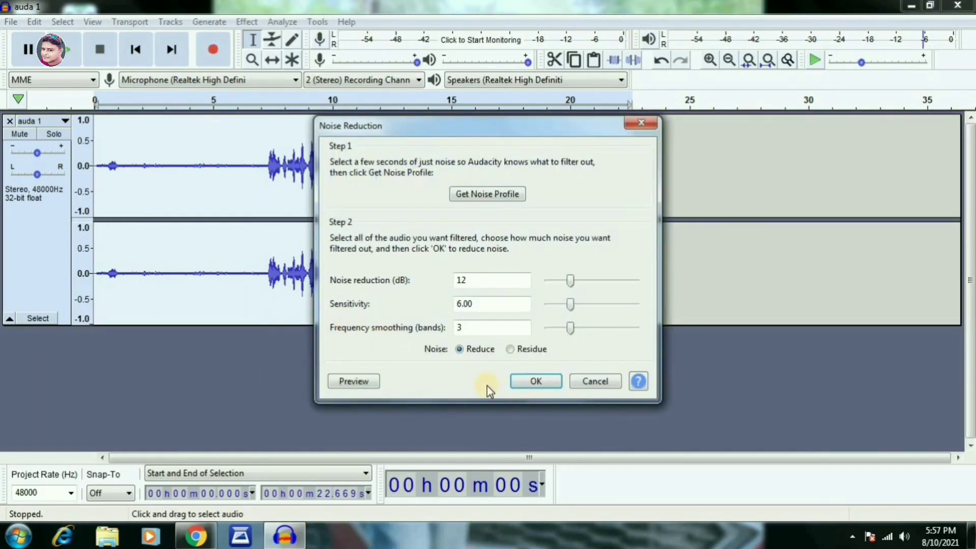
pyautogui.click(523, 381)
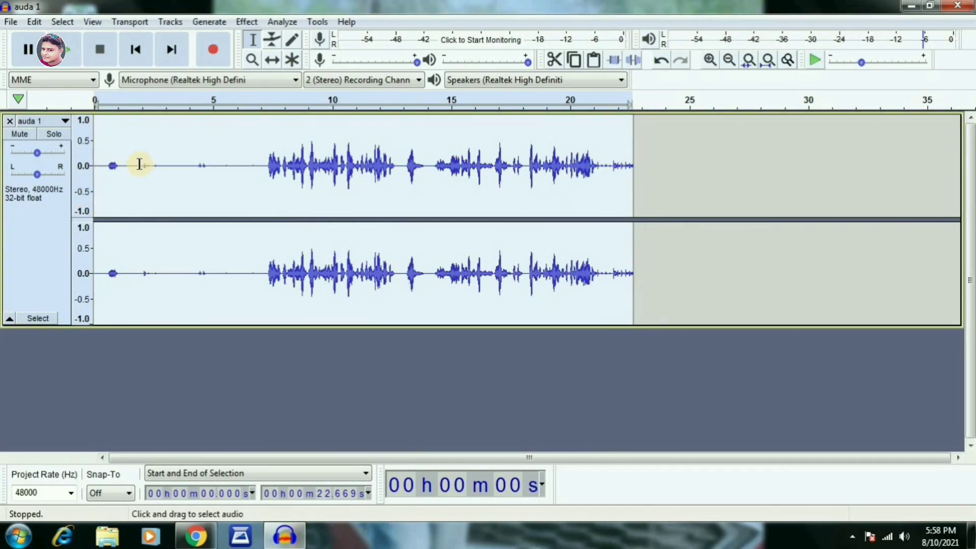
pyautogui.click(63, 61)
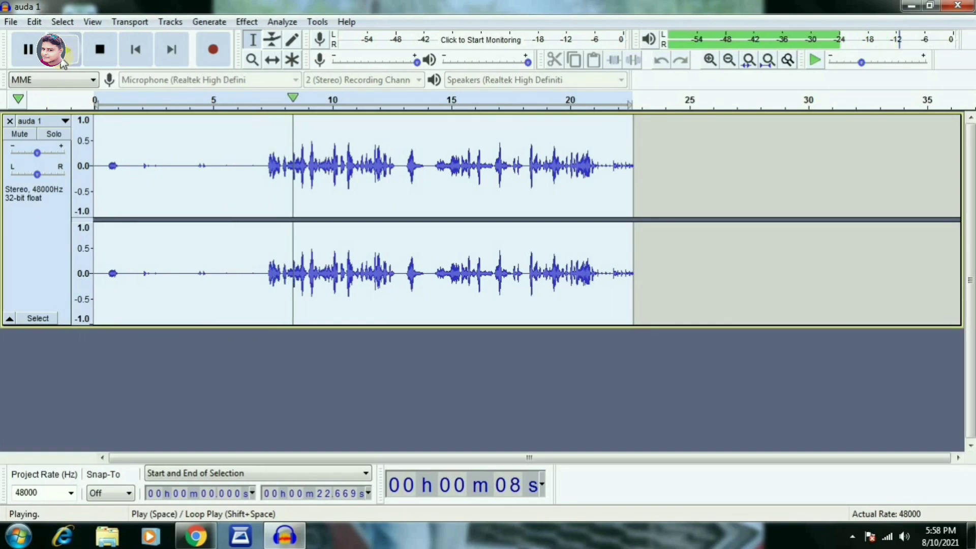
pyautogui.press('space')
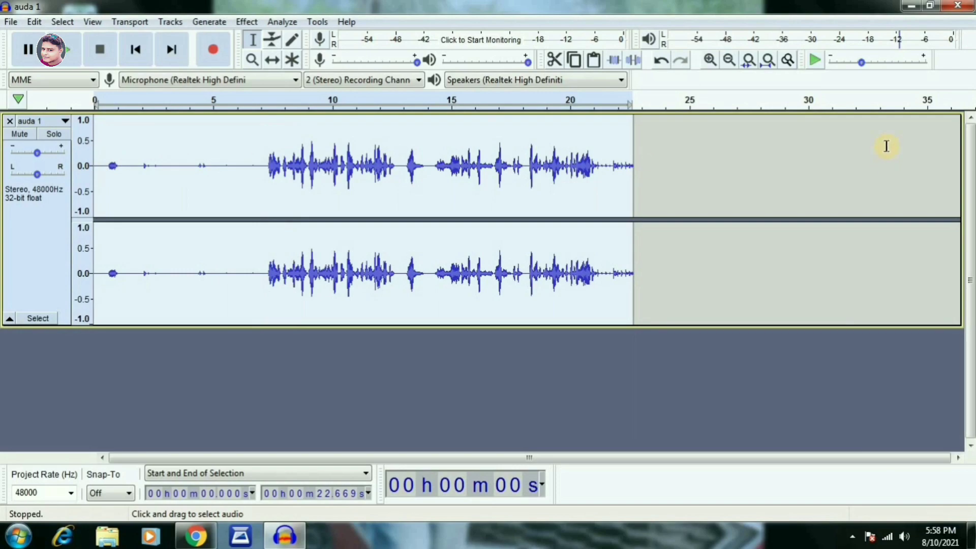
# Drag followers gain.mp4 onto Audacity, which fails for lack of the FFmpeg library.
pyautogui.click(910, 6)
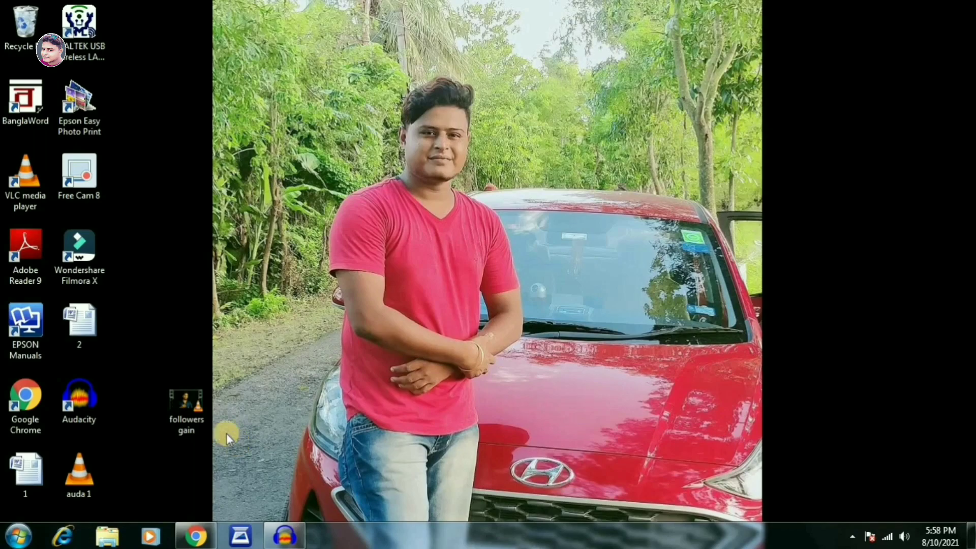
pyautogui.moveTo(191, 395); pyautogui.dragTo(340, 232)
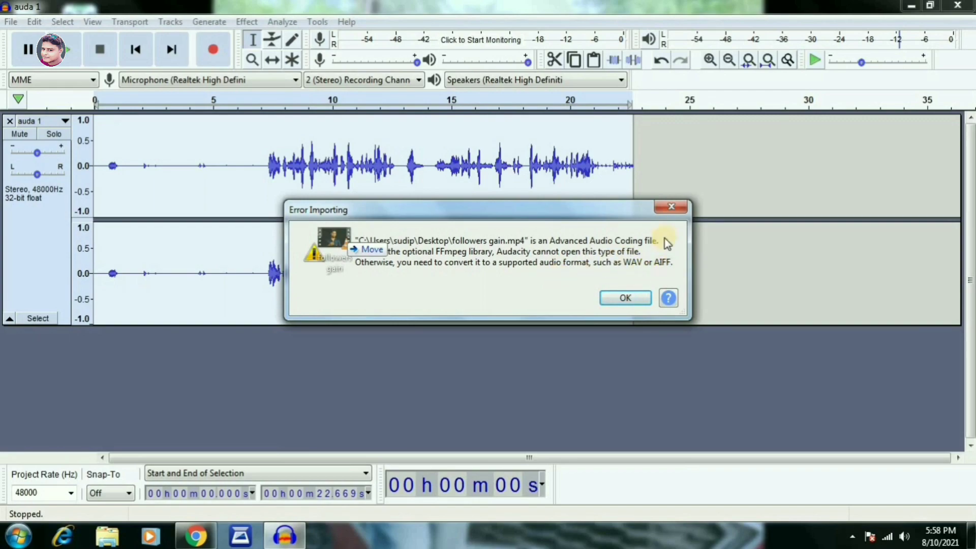
# Dismiss the import error and bring up the File menu's Export choices, including Export as MP3.
pyautogui.click(670, 209)
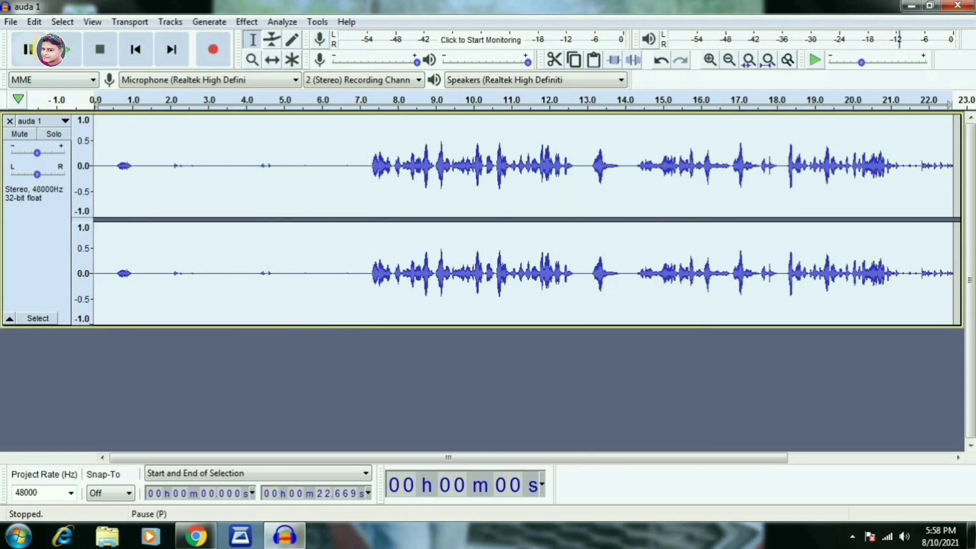
pyautogui.click(10, 21)
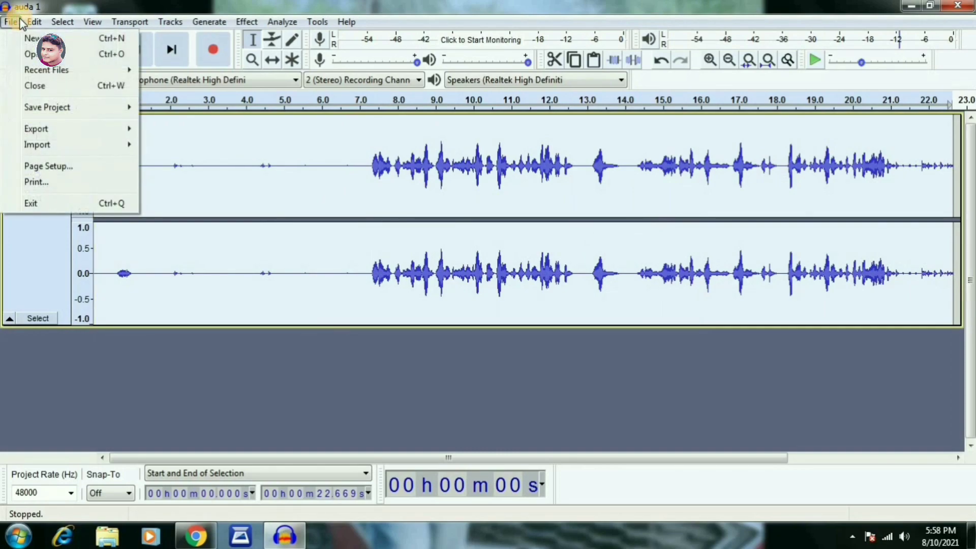
pyautogui.moveTo(29, 131)
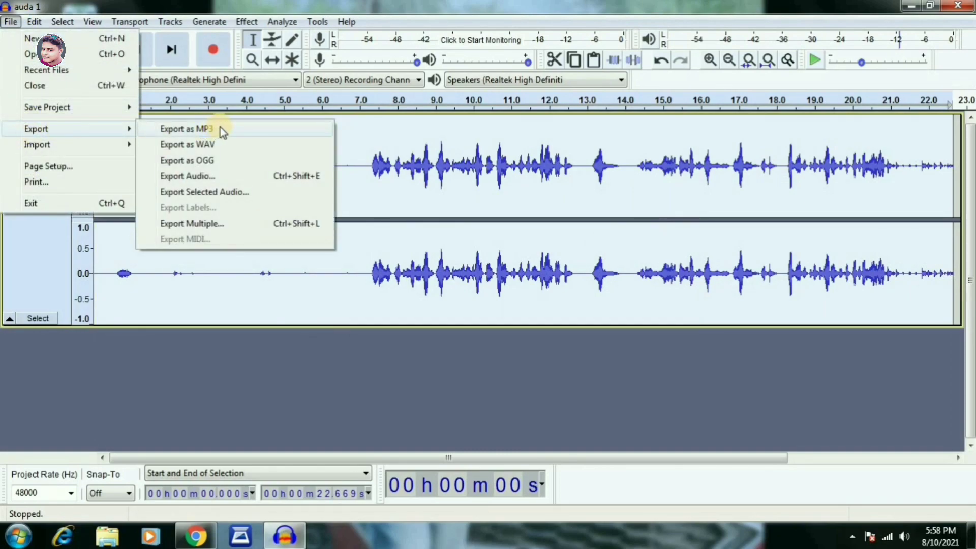